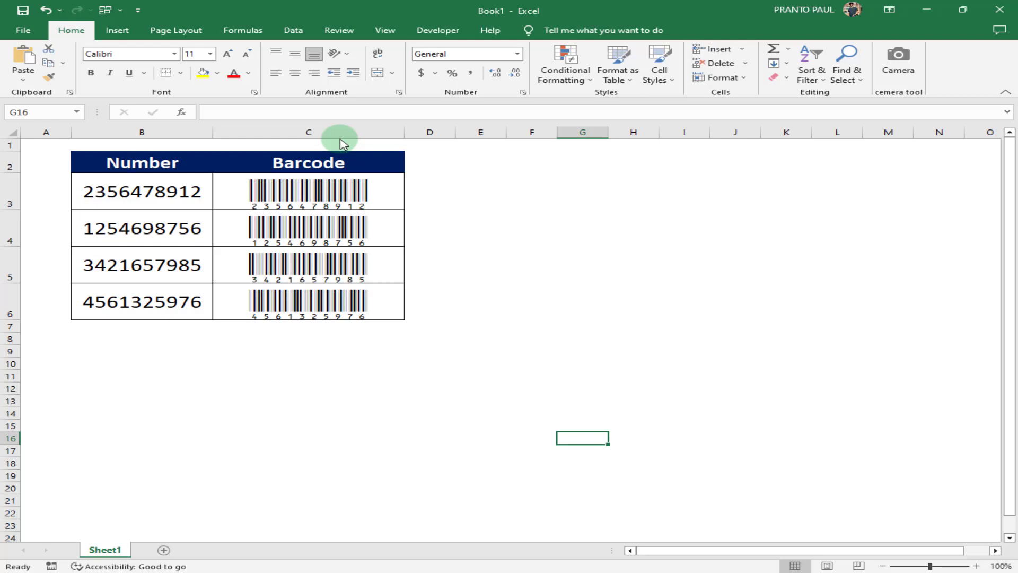
Examine the formulas and font behind the barcodes in cells C3 to C6
click(302, 192)
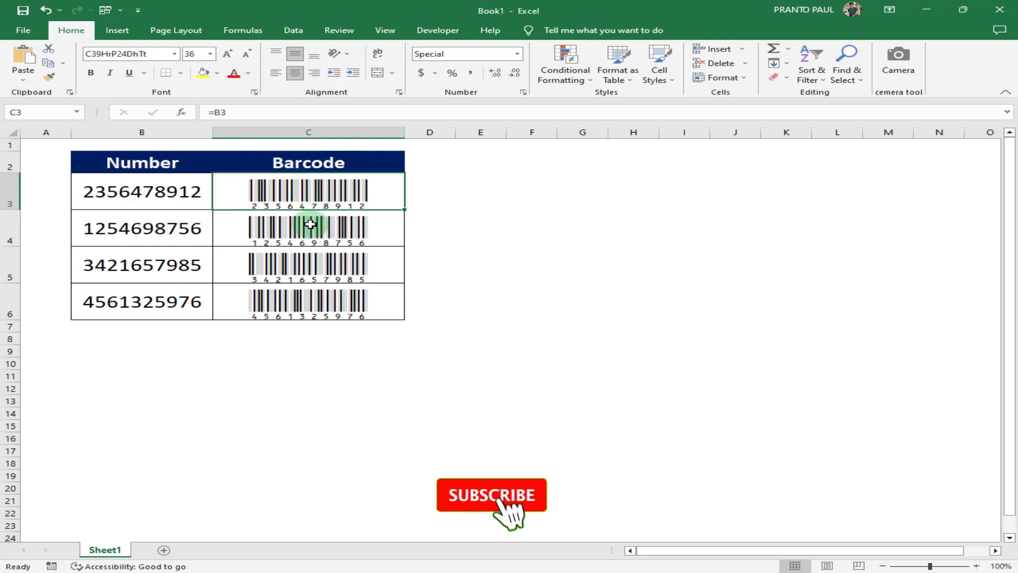
click(311, 240)
click(318, 263)
click(323, 297)
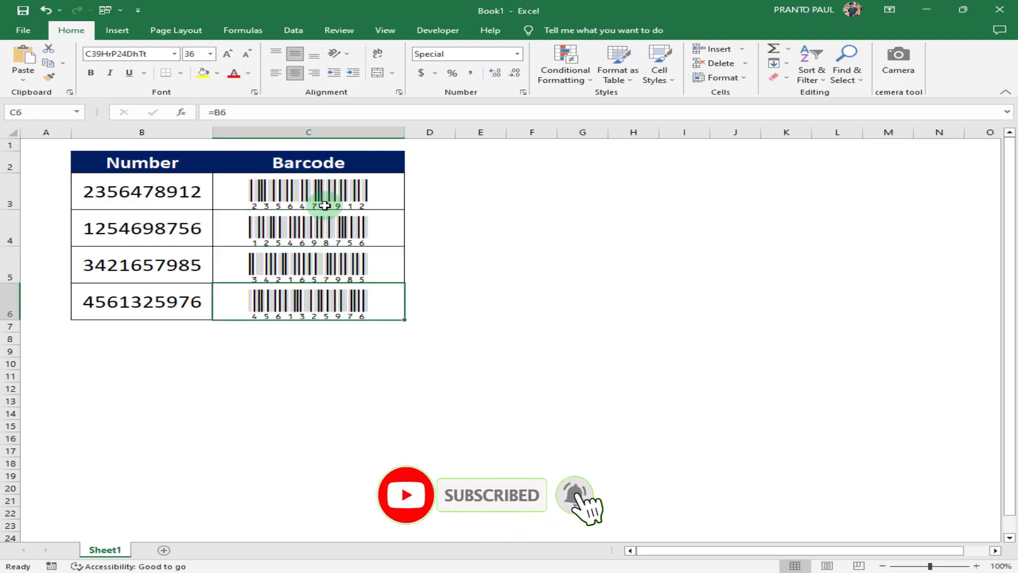
click(326, 198)
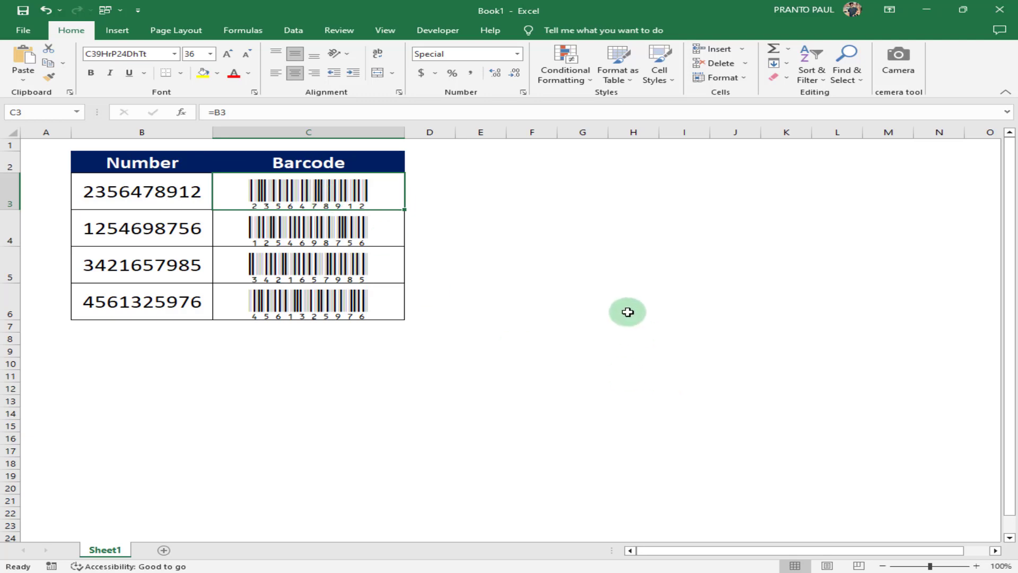
Switch to Chrome and search the web for dafont
click(446, 572)
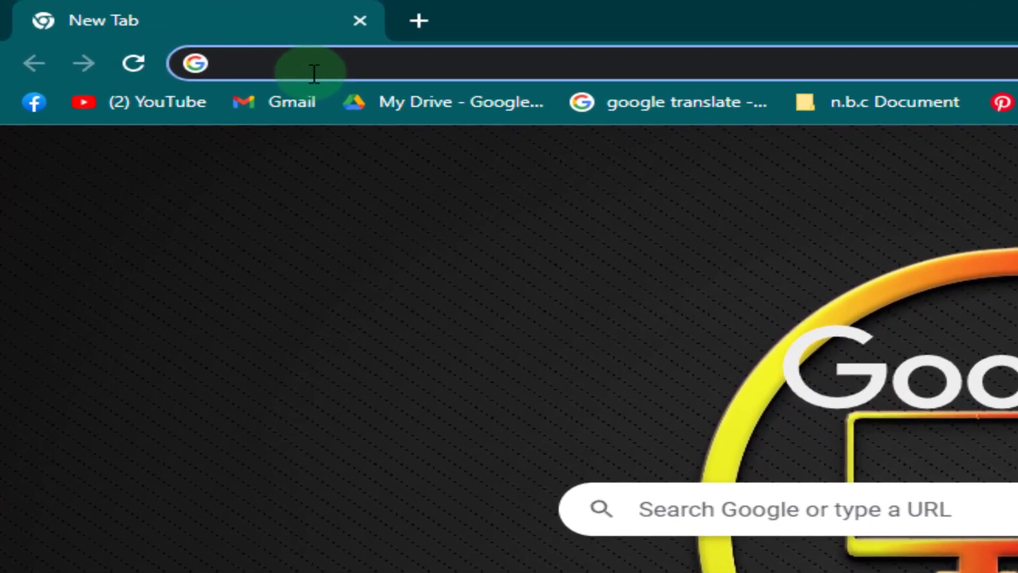
text(dafo)
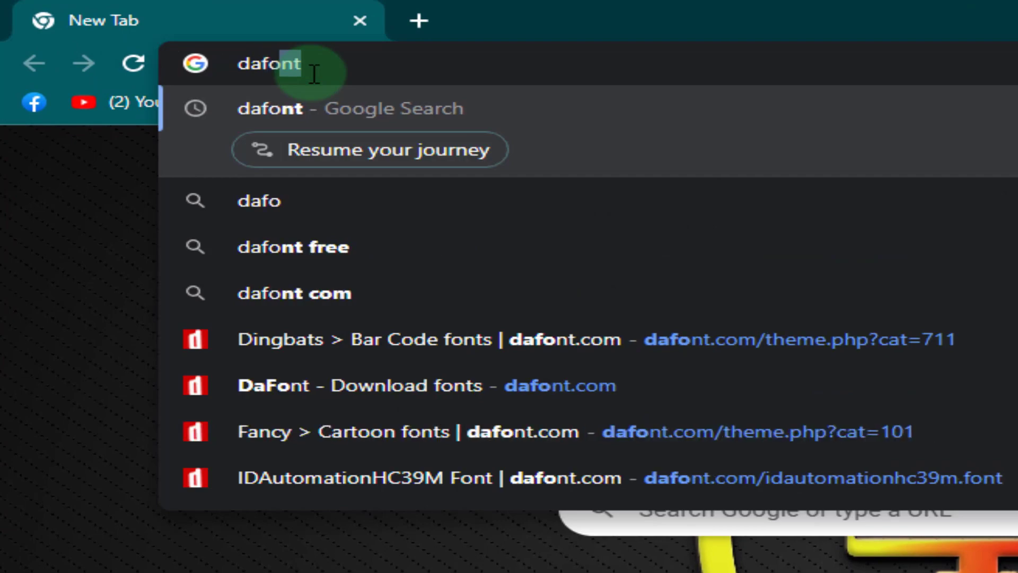
text(nt)
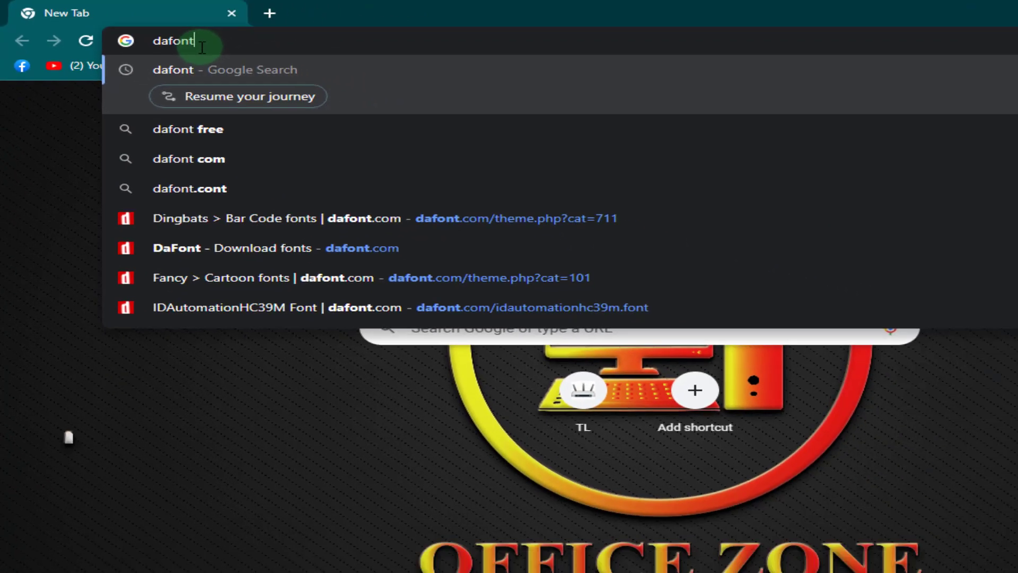
key(Return)
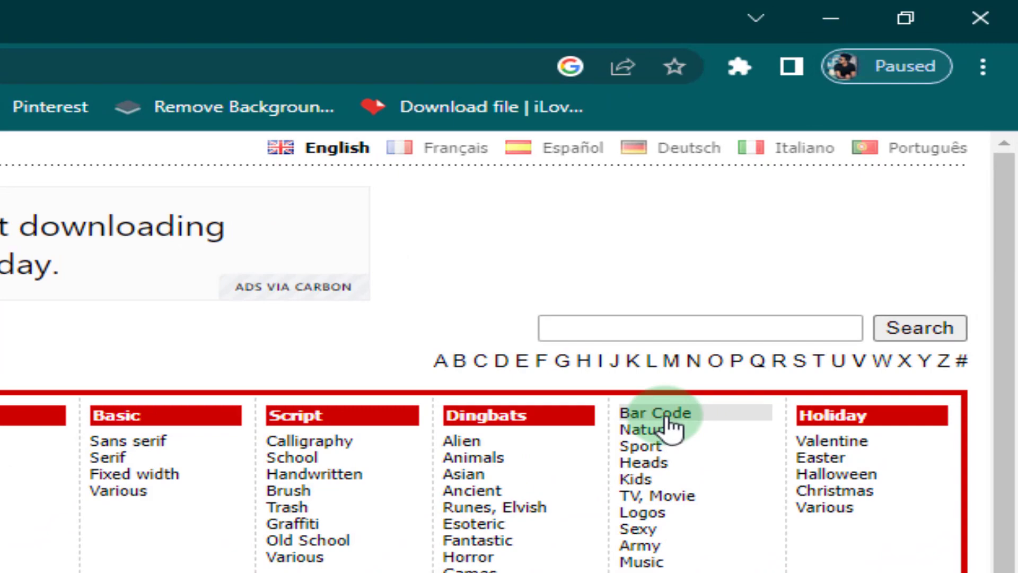
Open dafont's Bar Code font category and browse the list as far as the c39hrp24dhtt font
click(672, 417)
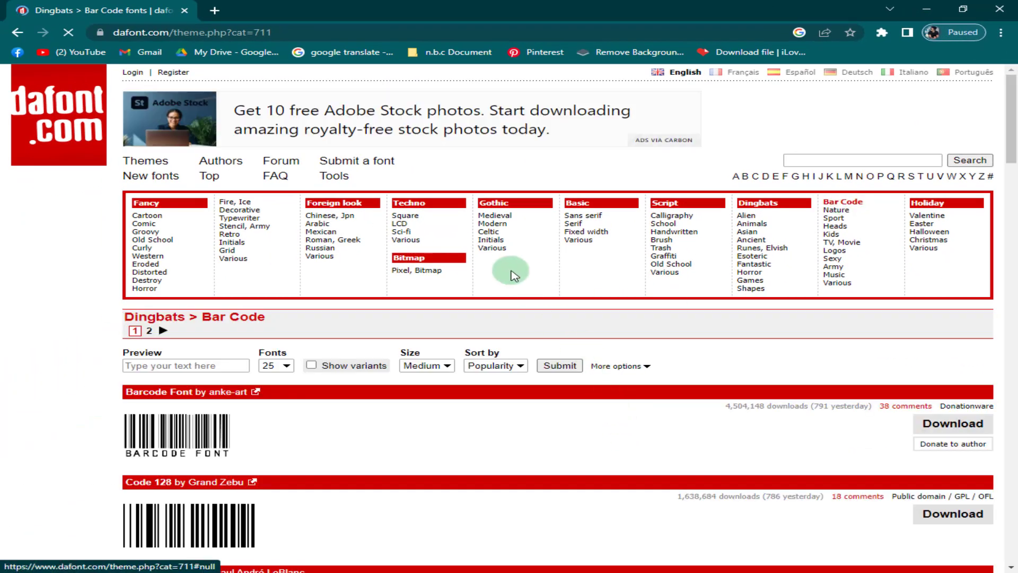
scroll(499, 265, down, 7)
scroll(498, 259, down, 3)
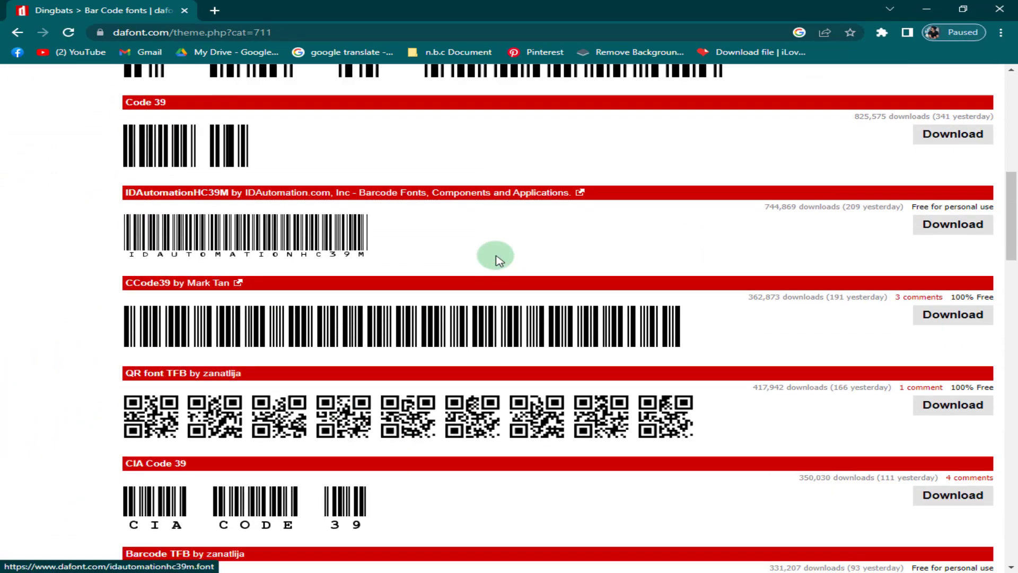
scroll(498, 260, down, 2)
scroll(318, 391, down, 1)
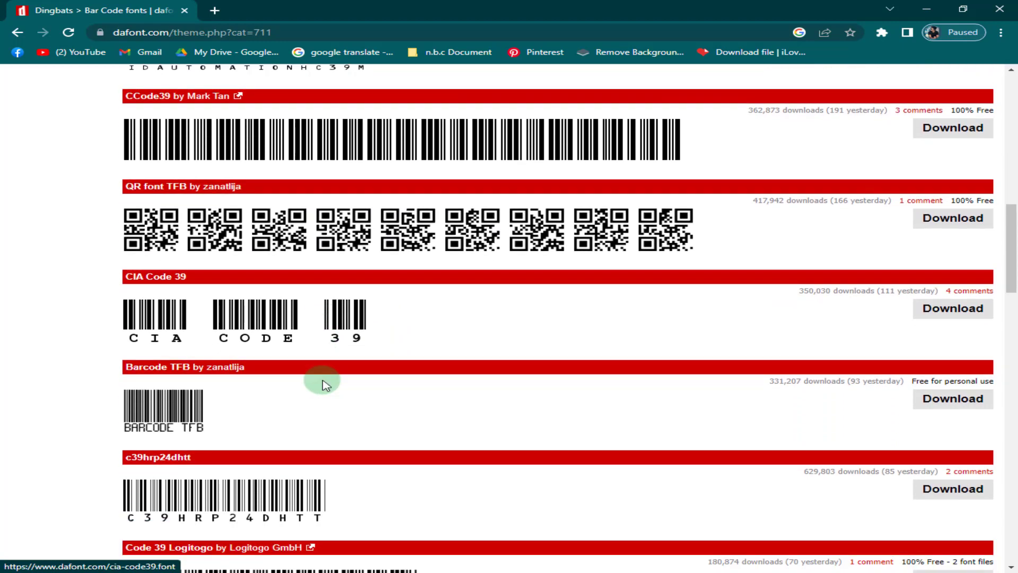
scroll(386, 366, down, 1)
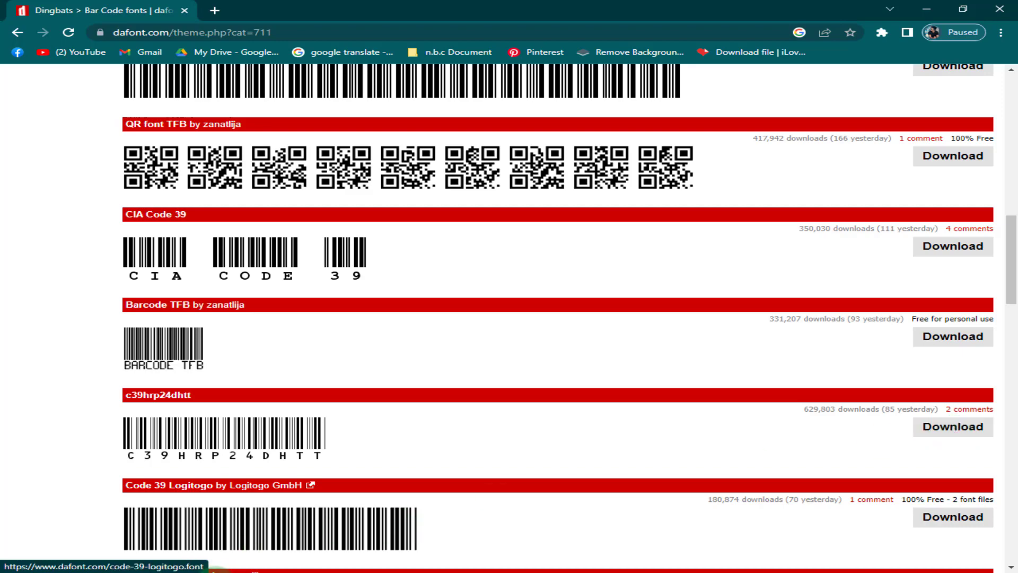
Switch to File Explorer, open the soft (F:) drive and show the extraction options for the Bijoy Bayanno-2016 For Win 10 archive
click(220, 572)
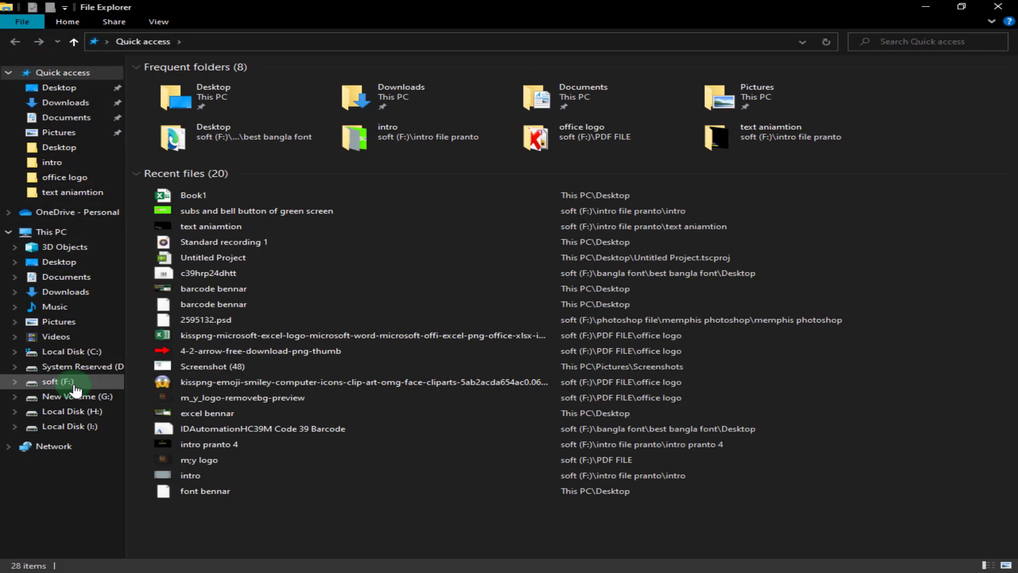
click(72, 382)
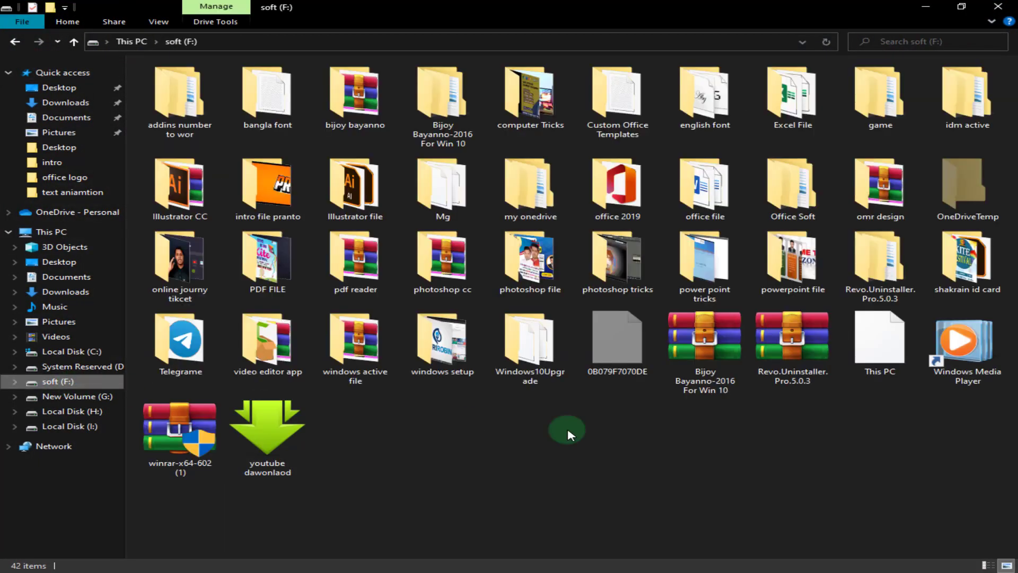
click(708, 361)
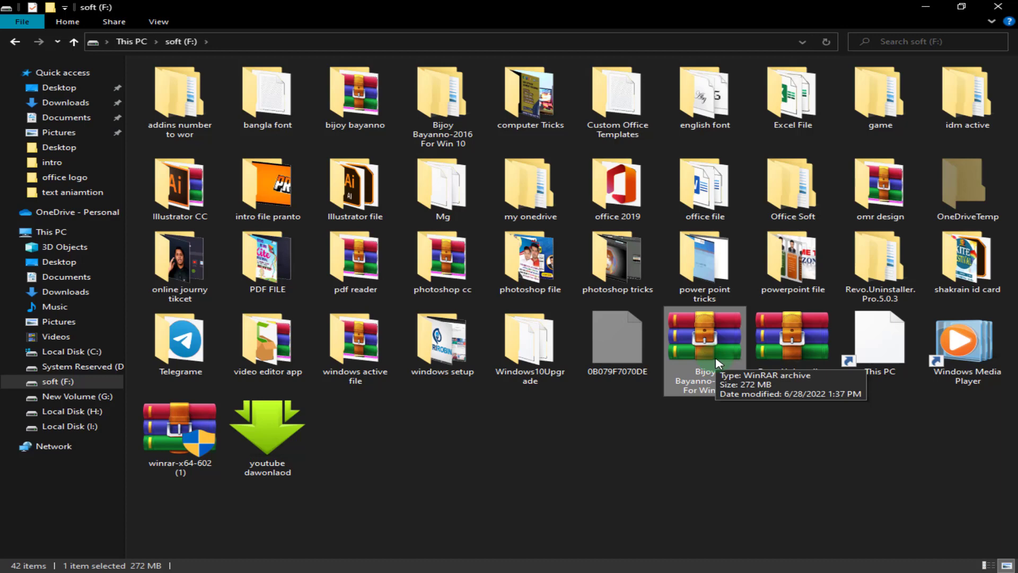
right_click(719, 364)
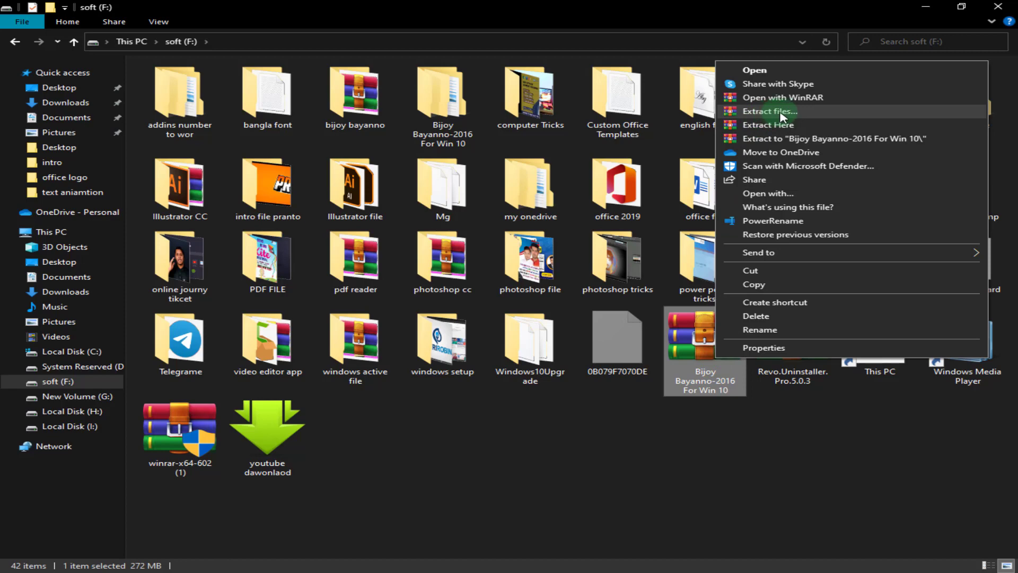
Open the Desktop folder located inside bangla font and best bangla font on the F: drive
click(274, 123)
double_click(274, 123)
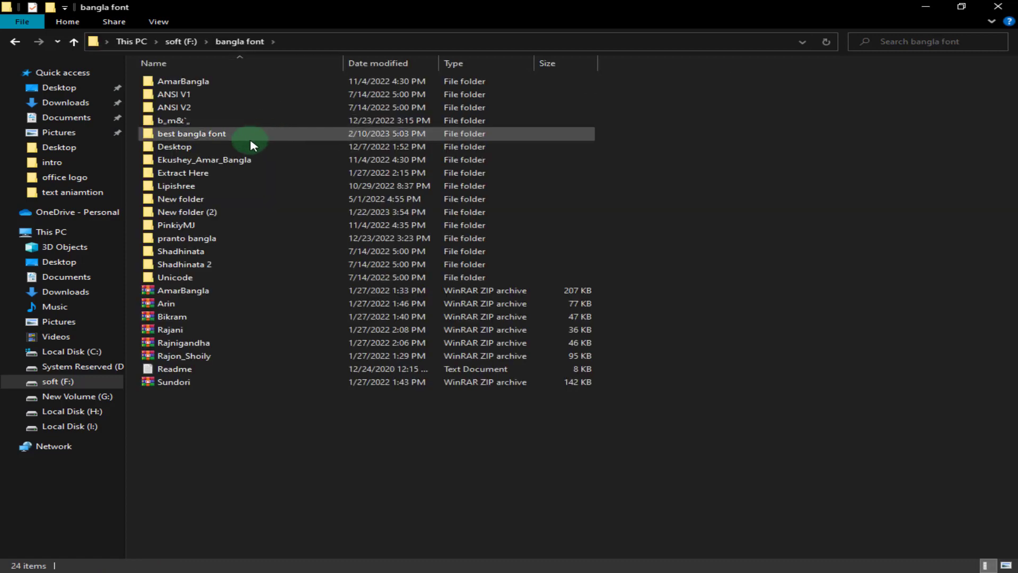
double_click(200, 136)
click(183, 93)
double_click(183, 84)
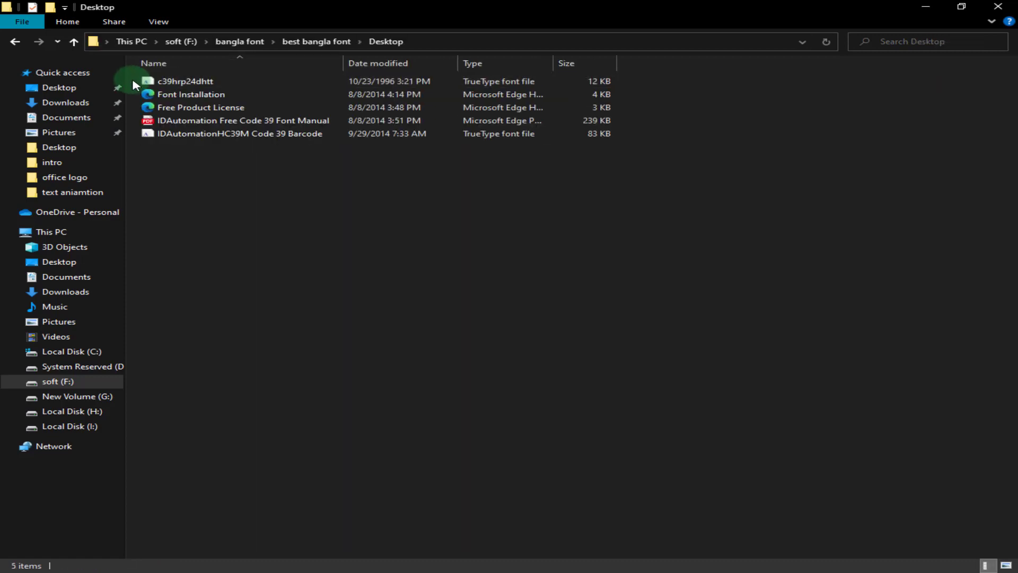
Look over the font files in the folder and preview the c39hrp24dhtt TrueType font
drag(132, 78, 193, 104)
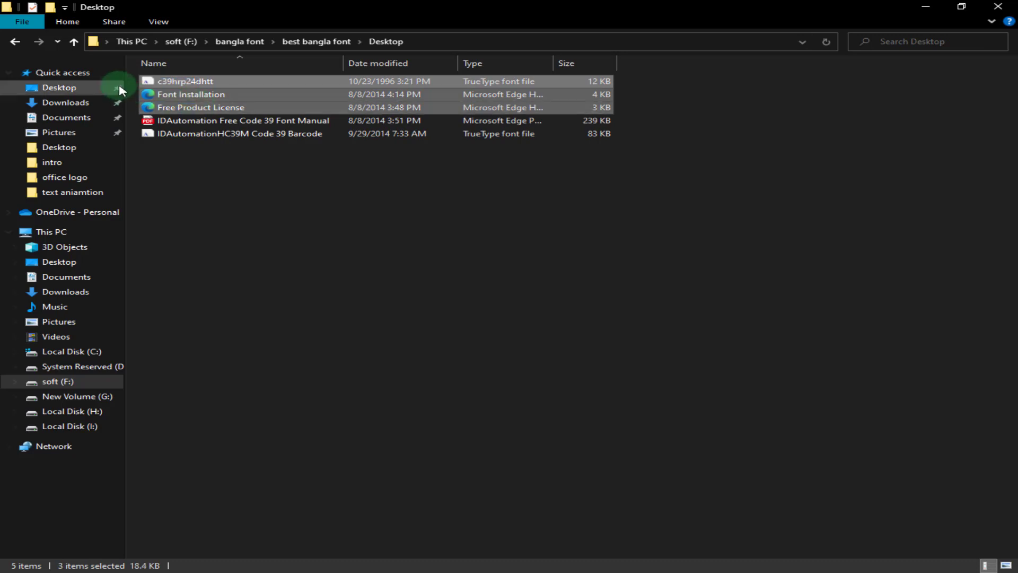
click(227, 140)
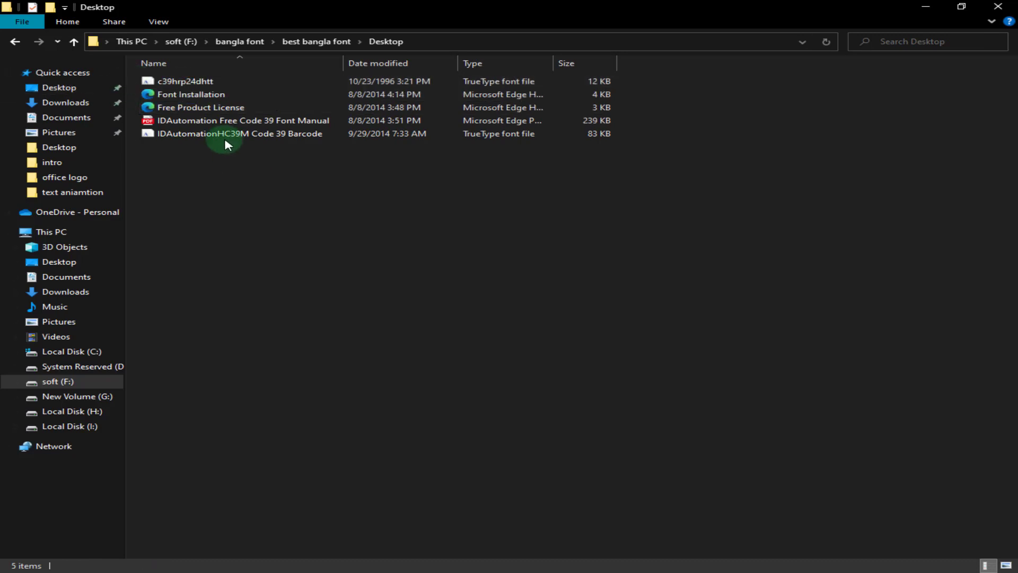
double_click(188, 83)
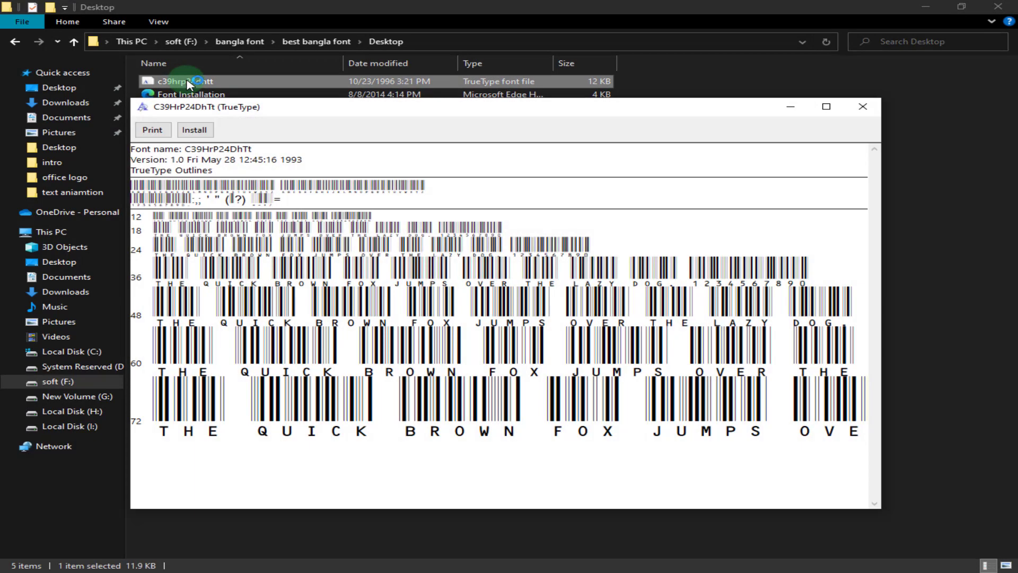
drag(391, 109, 421, 129)
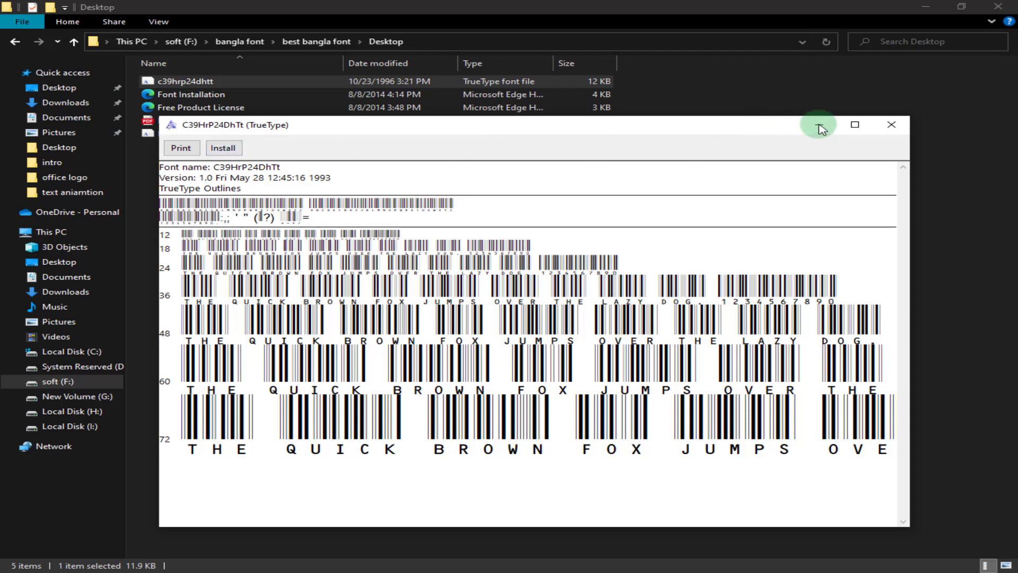
click(892, 125)
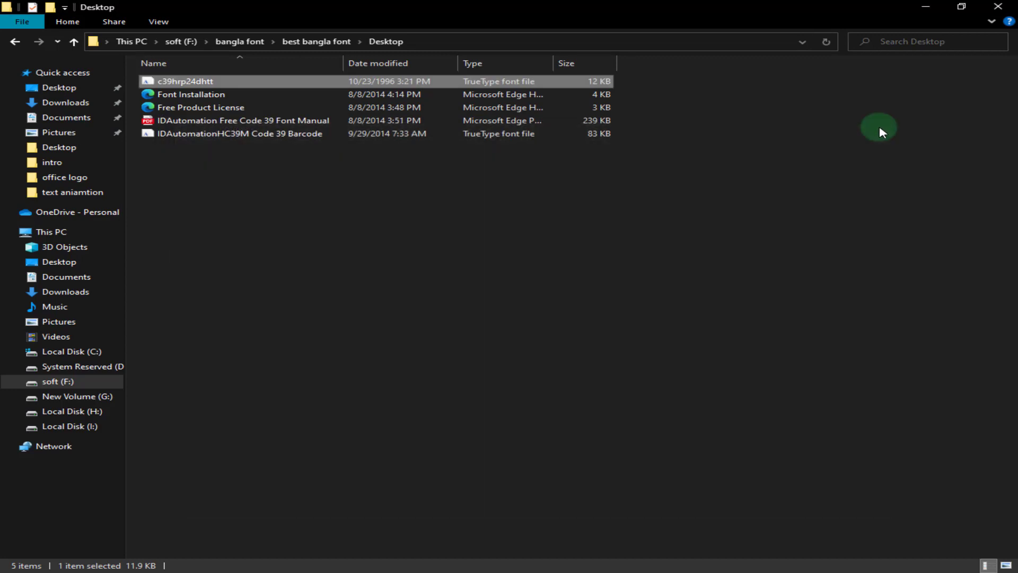
Switch to Excel, copy the numbers in B3:B6 to E3 and fit column E to its contents
click(304, 563)
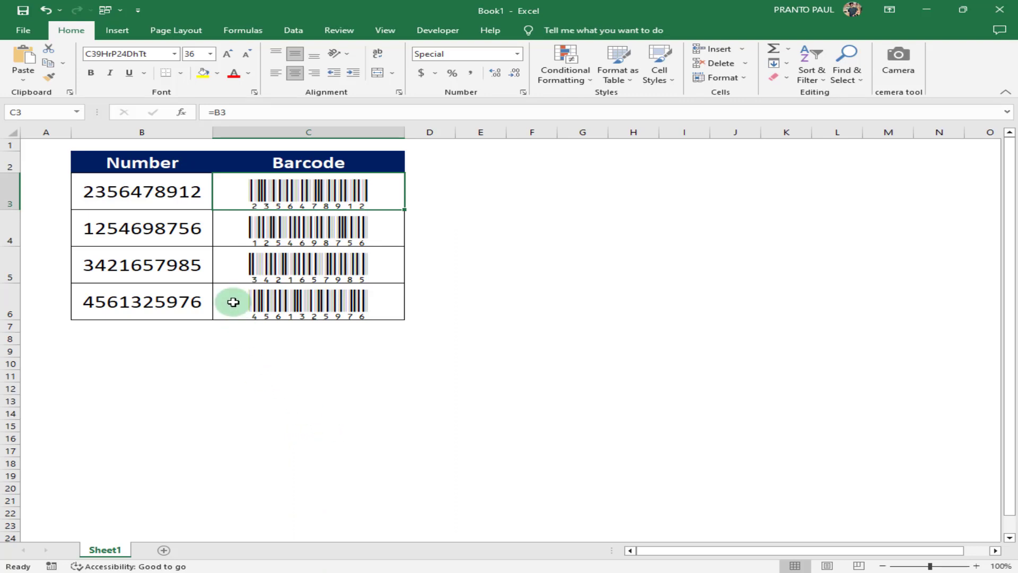
click(185, 195)
drag(185, 195, 188, 301)
key(ctrl+c)
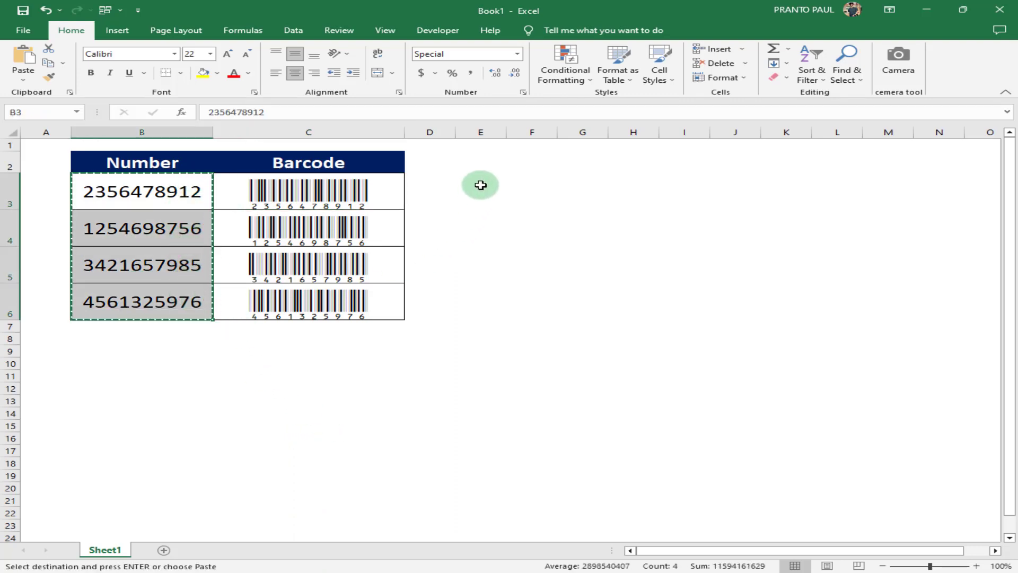
click(504, 185)
key(ctrl+v)
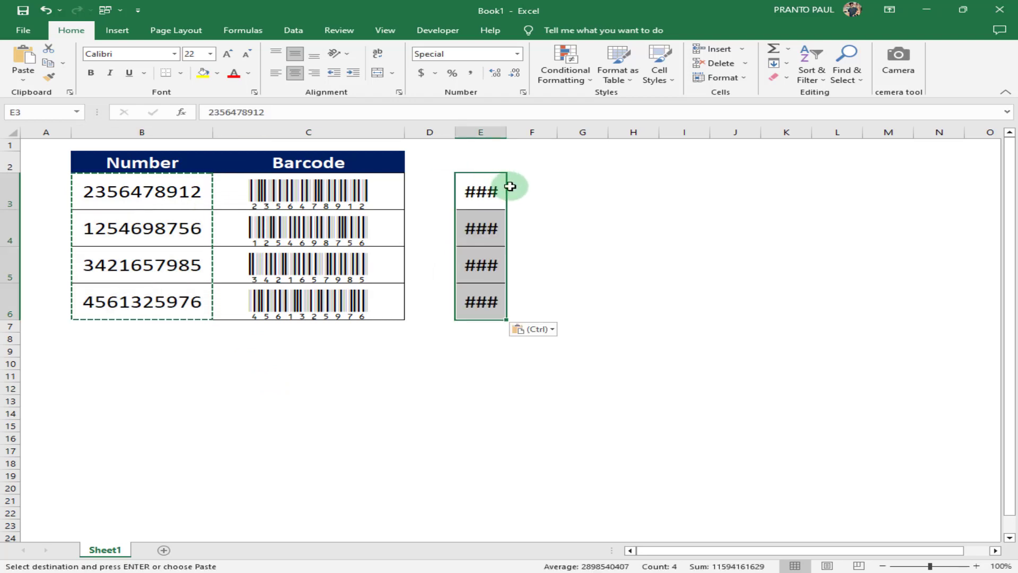
double_click(507, 132)
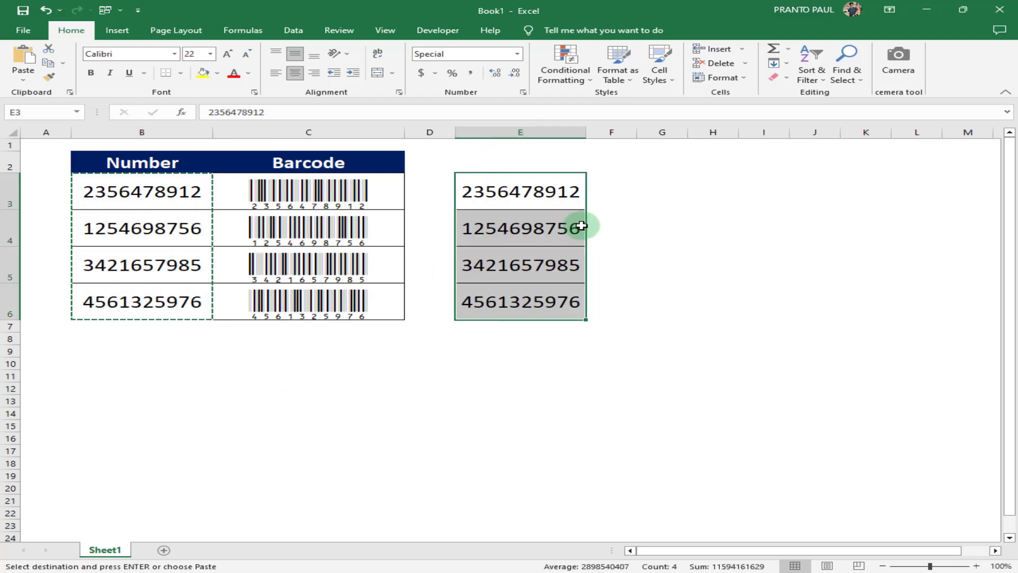
Widen column F and enter the formula =E3 in cell F3
click(613, 191)
drag(638, 132, 734, 134)
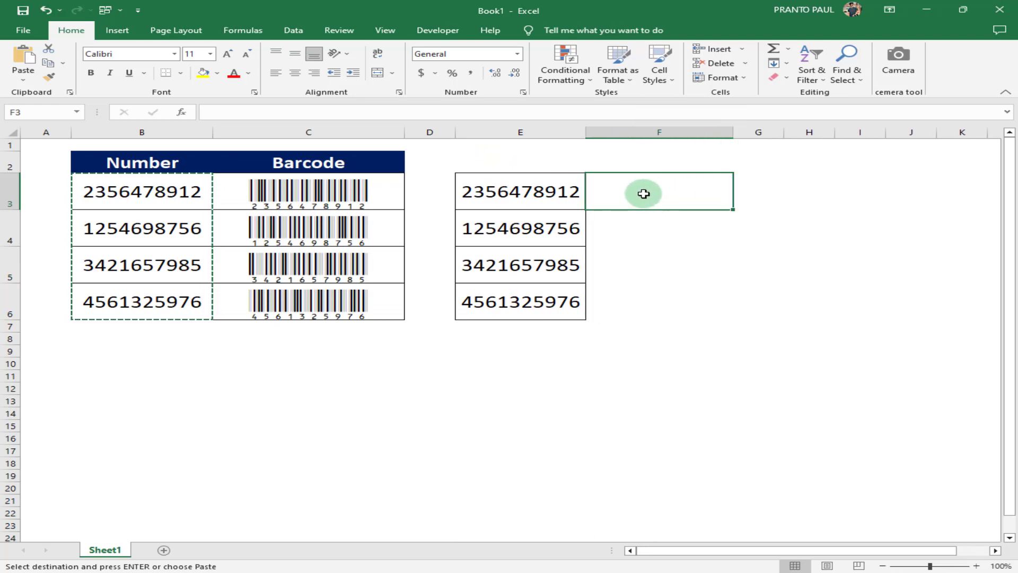
drag(541, 199, 550, 295)
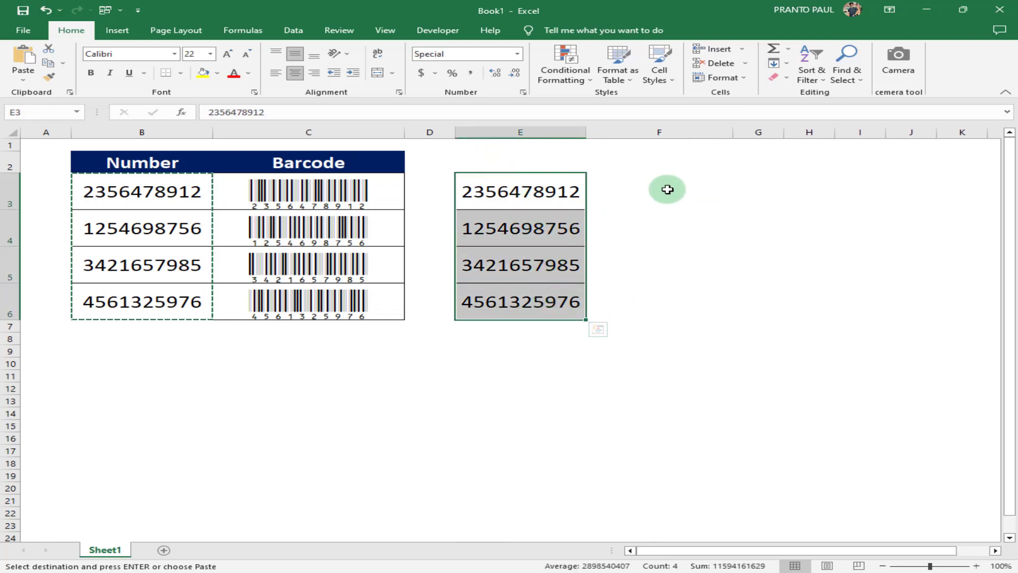
click(665, 188)
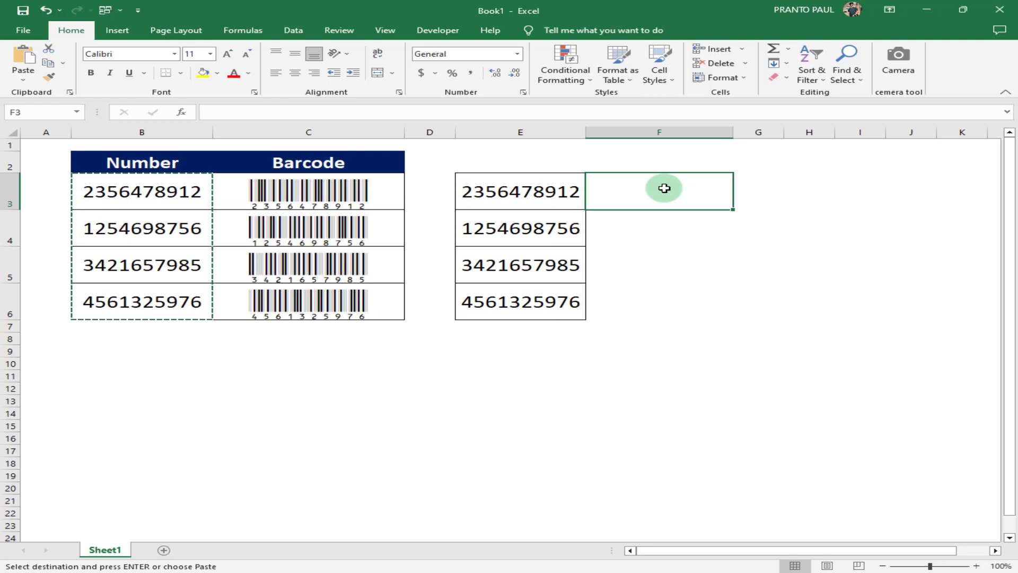
text(=)
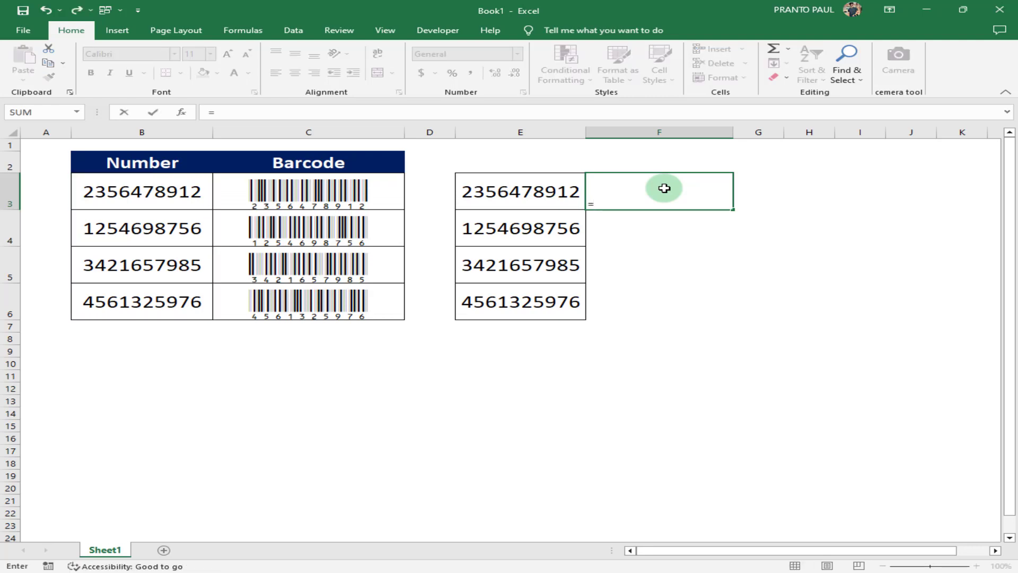
click(534, 196)
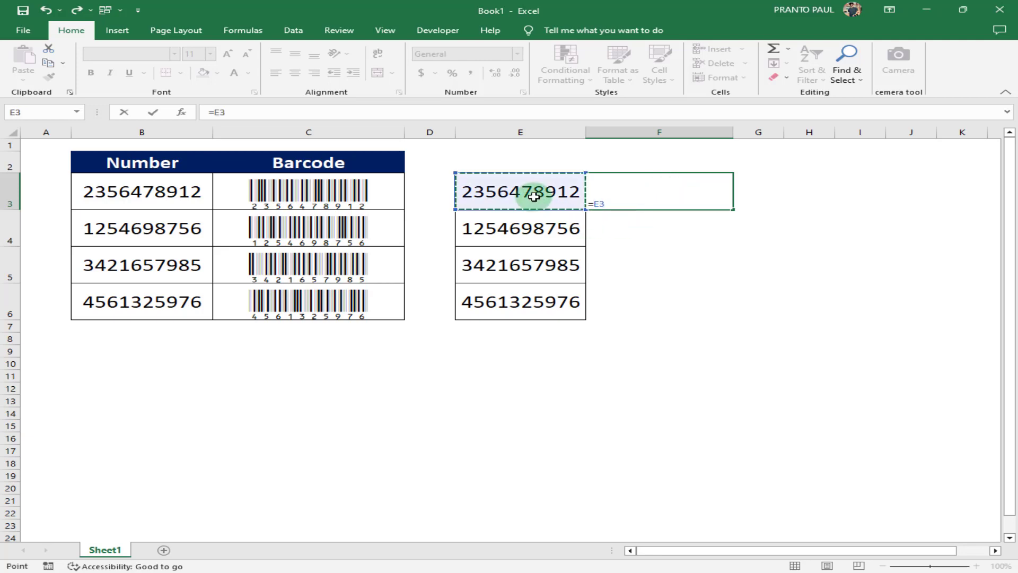
key(Return)
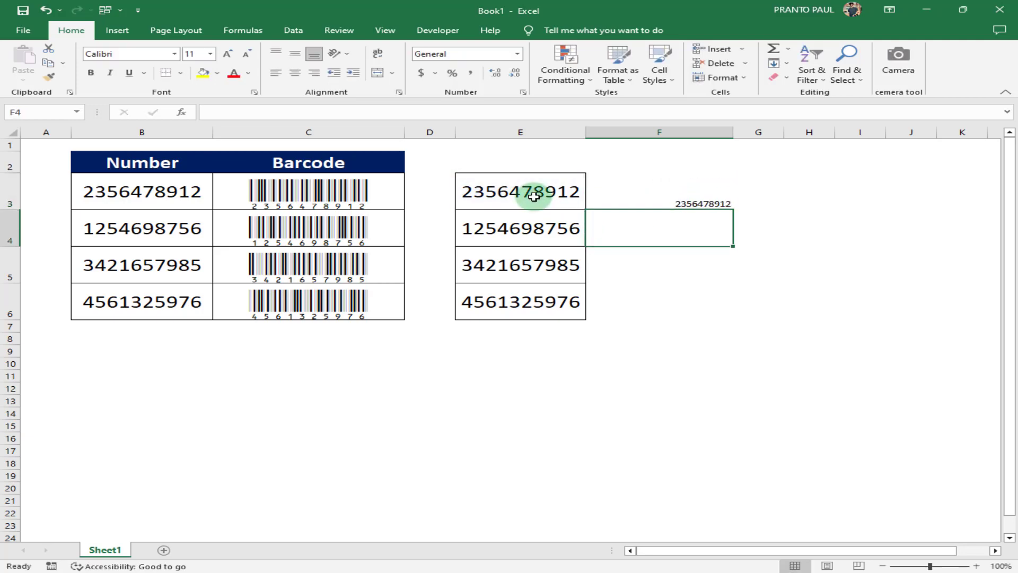
Center F3 horizontally and vertically at font size 20, and fill its formula down to F6
click(650, 201)
click(295, 73)
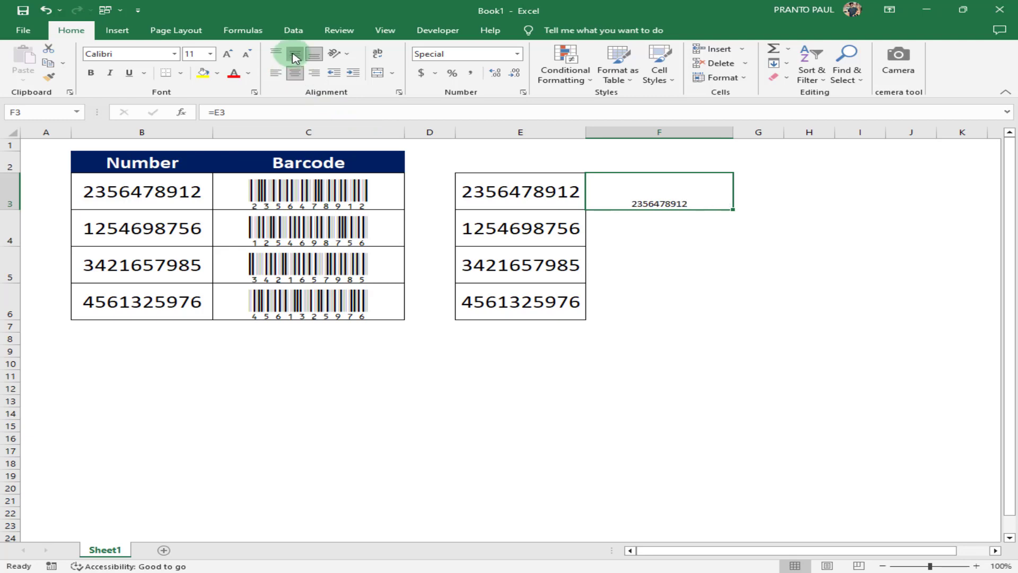
click(295, 53)
click(228, 54)
click(227, 55)
click(228, 55)
click(228, 55)
click(228, 55)
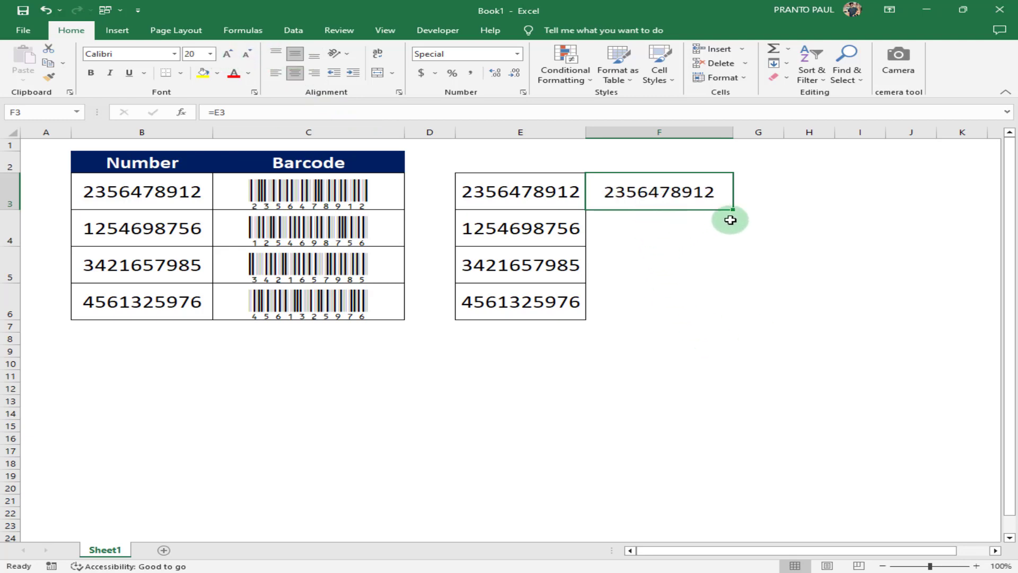
drag(733, 211, 735, 314)
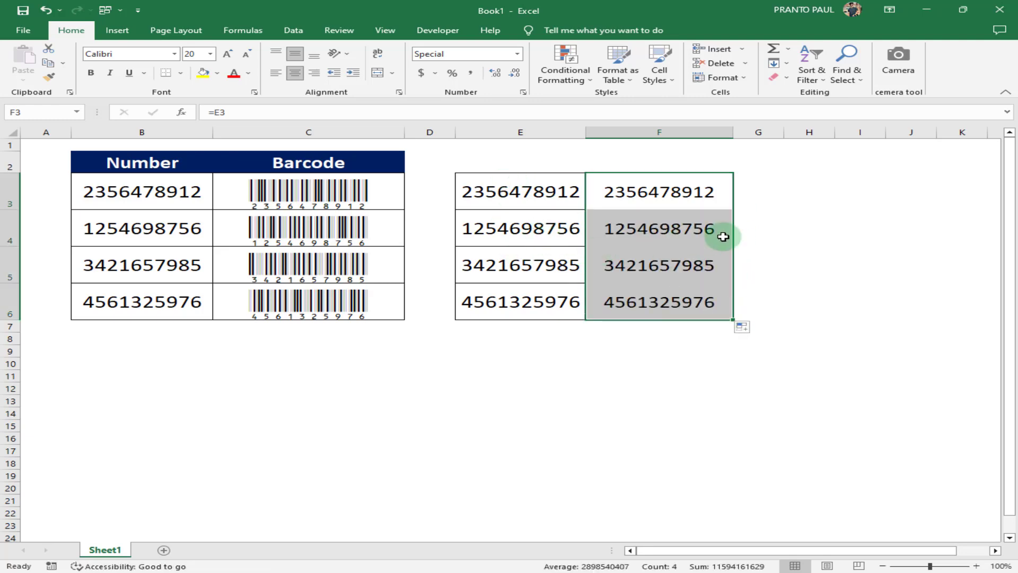
Apply the C39HrP24DhTt barcode font to the numbers in F3:F6
click(736, 225)
drag(682, 189, 689, 300)
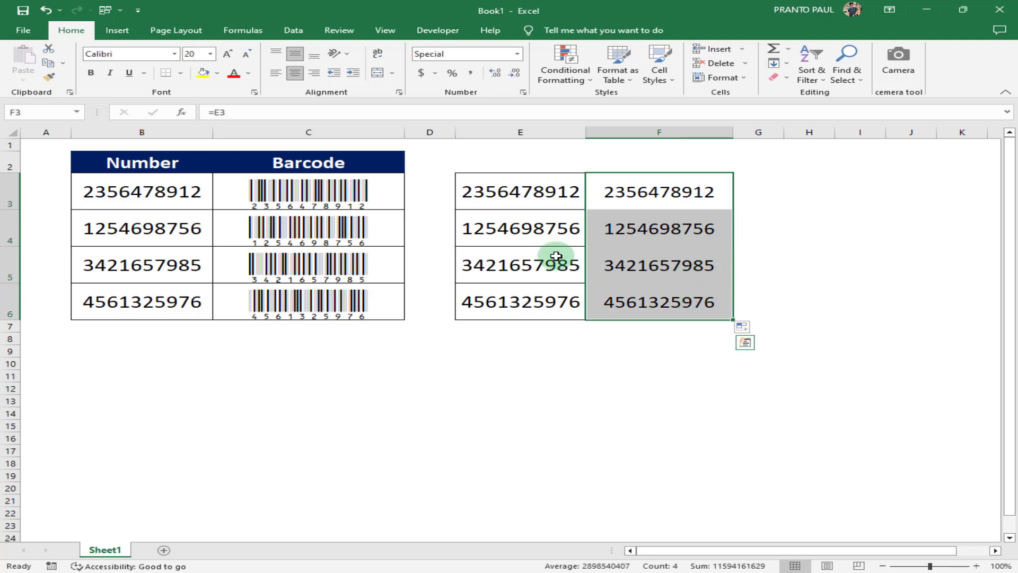
click(175, 53)
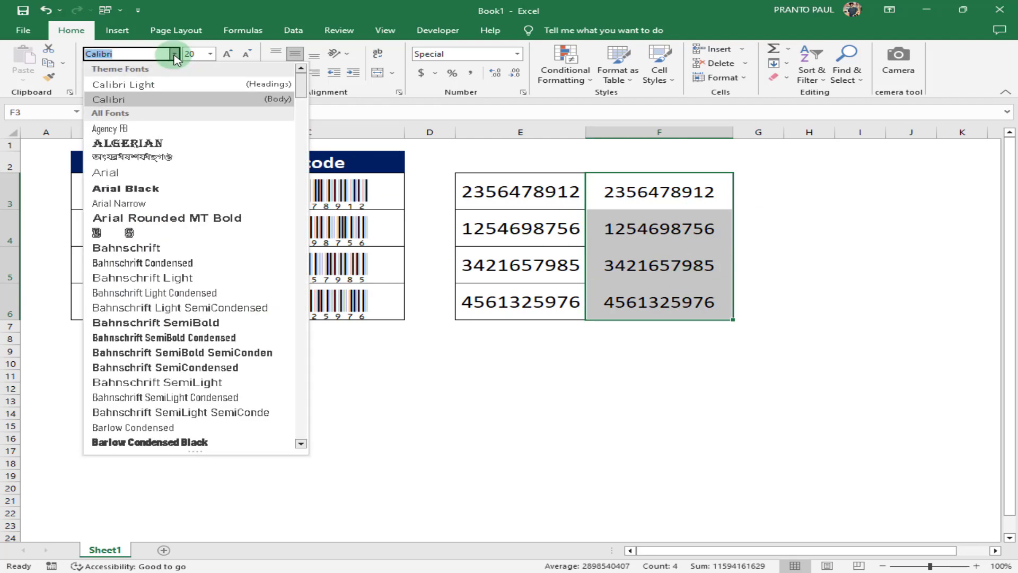
scroll(200, 220, down, 5)
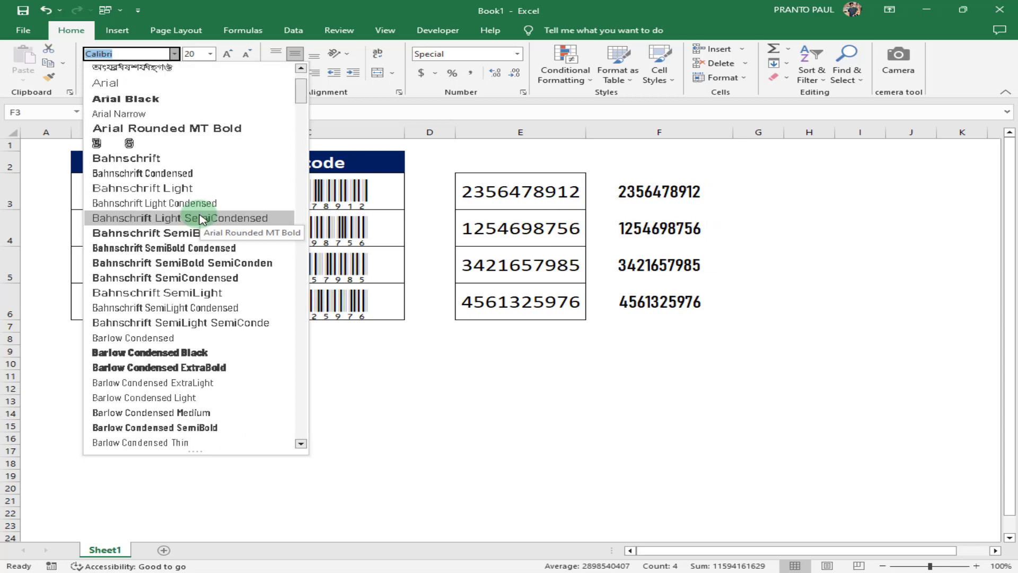
scroll(196, 230, down, 5)
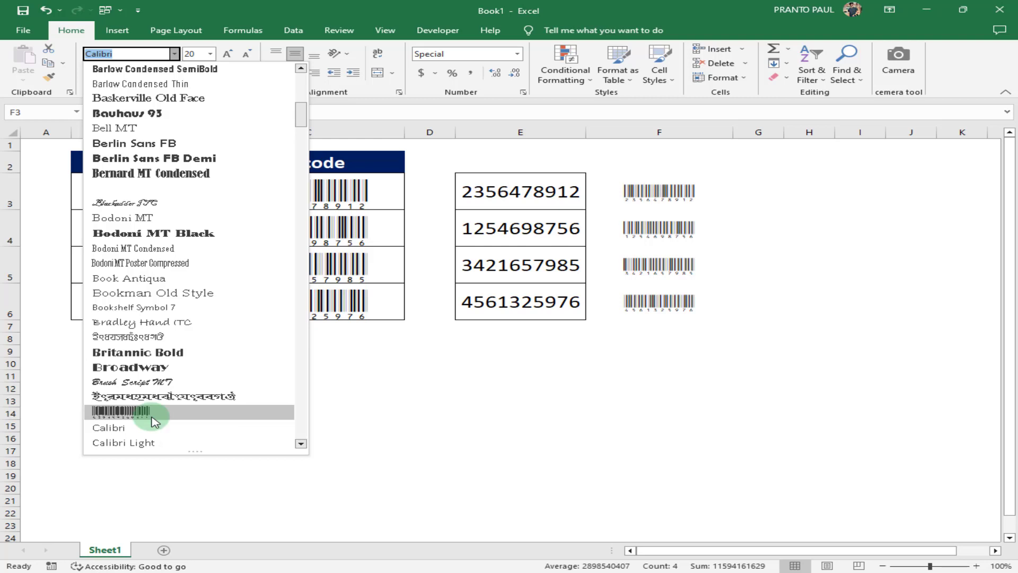
click(152, 418)
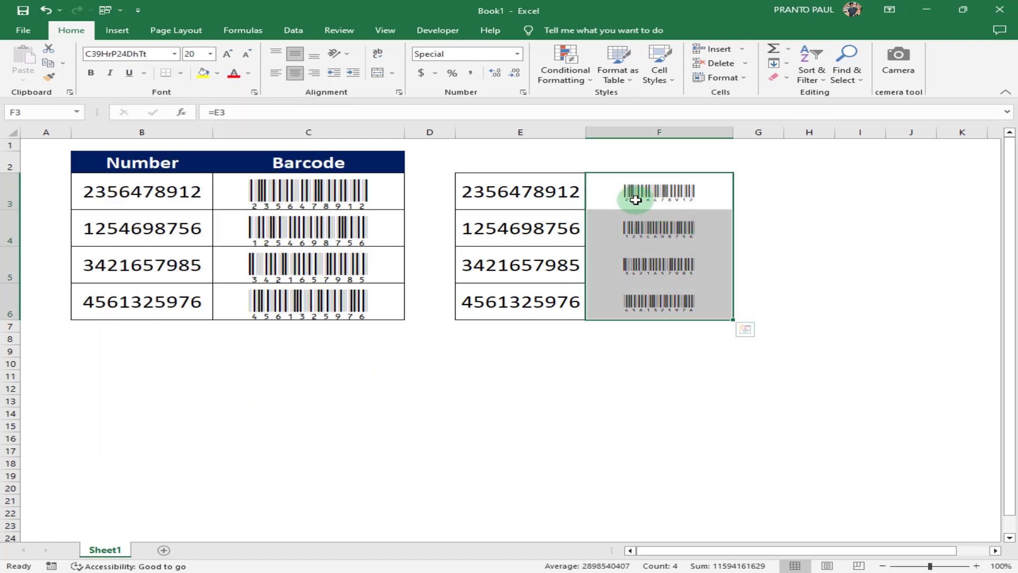
Increase the font size of the barcodes in F3:F6 to 36, and turn bold on and off again
click(228, 53)
click(229, 54)
click(228, 53)
click(228, 53)
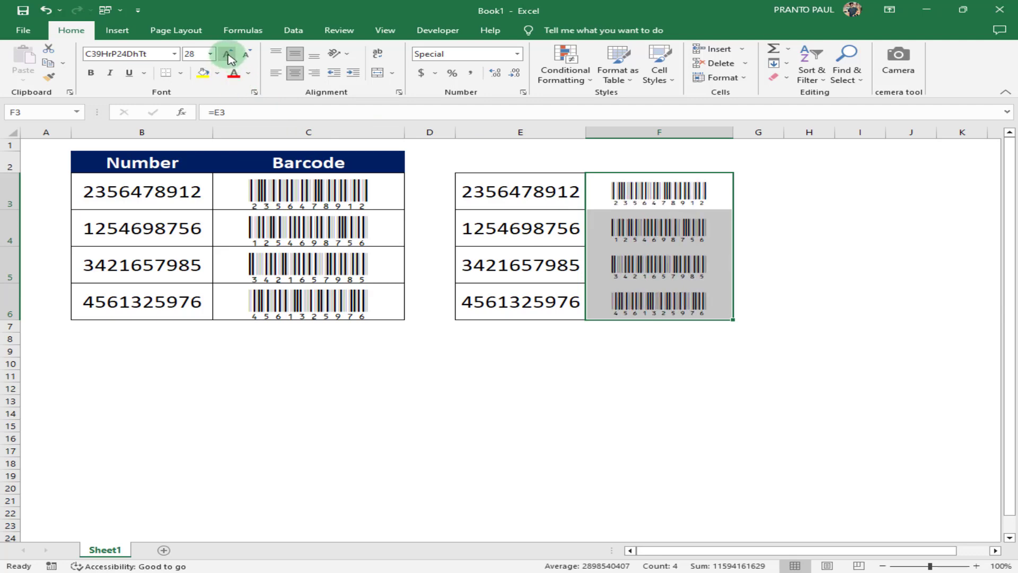
click(229, 54)
click(94, 73)
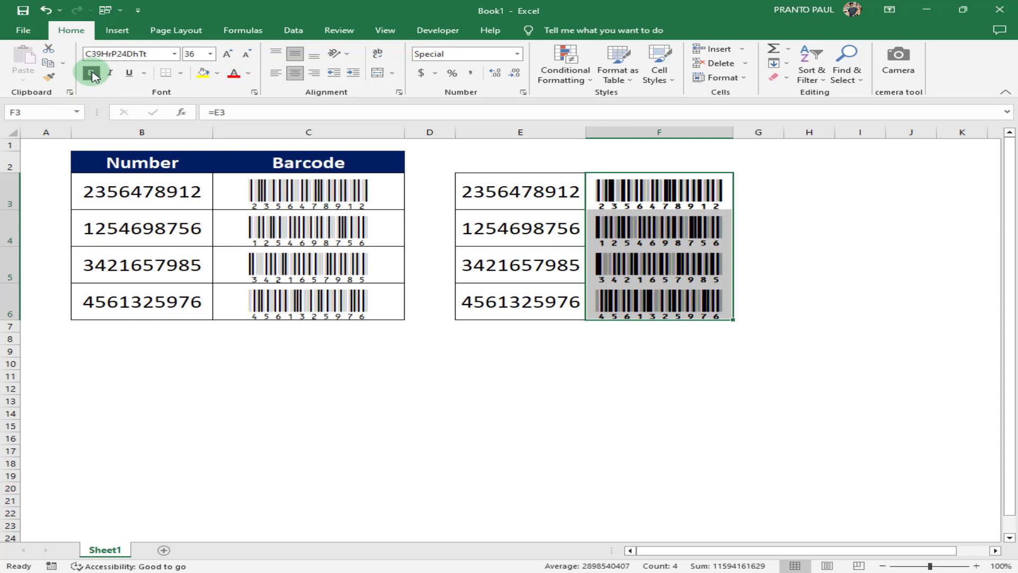
click(93, 74)
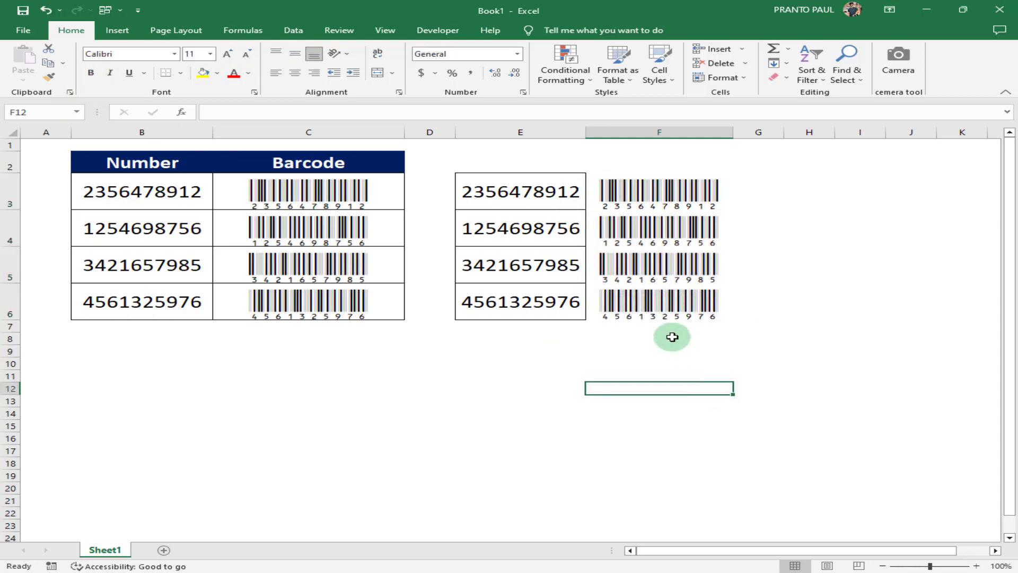
Apply all borders to the numbers and barcodes in E3:F6 and deselect the range
drag(558, 192, 658, 299)
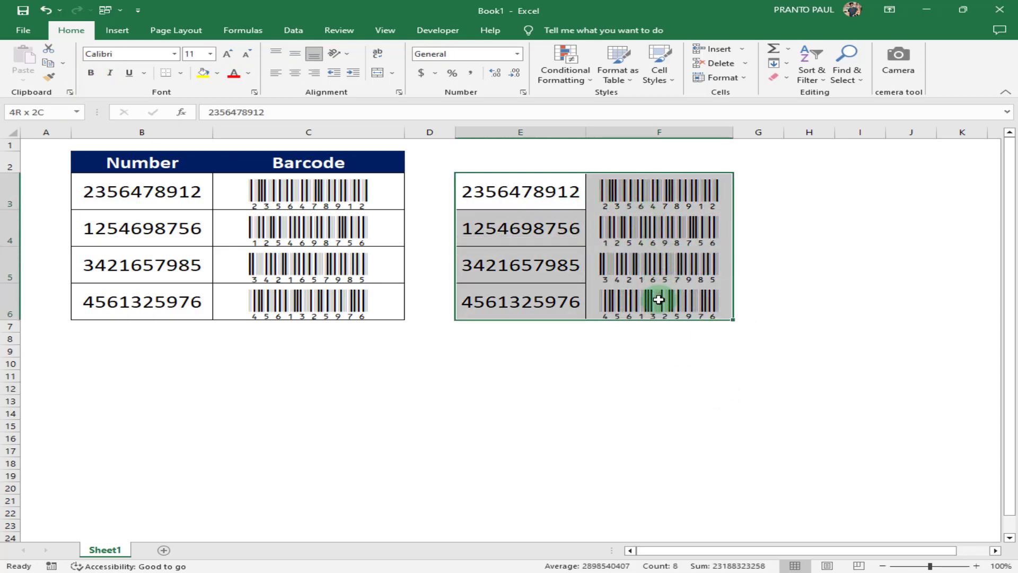
click(181, 73)
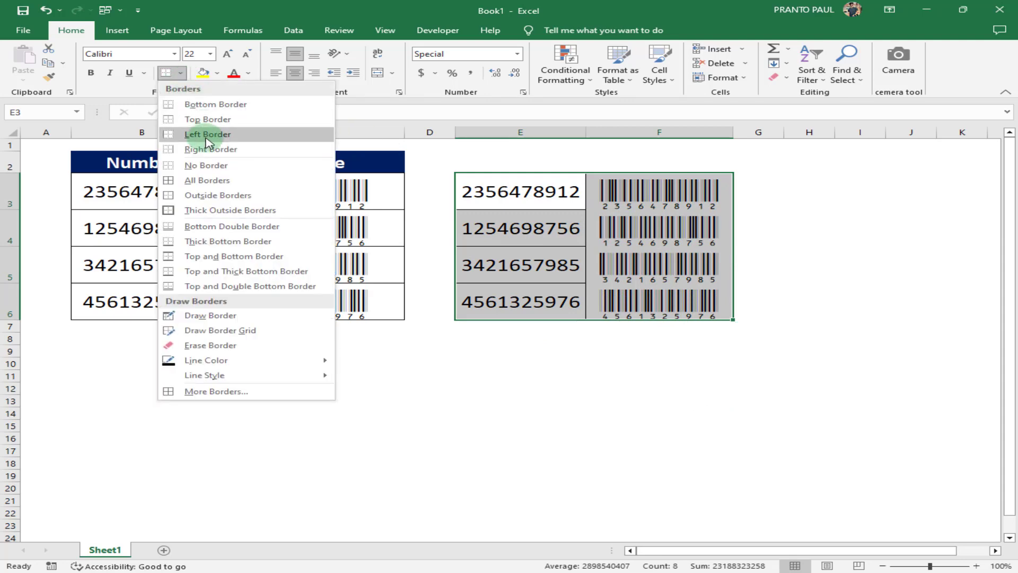
click(212, 181)
click(815, 466)
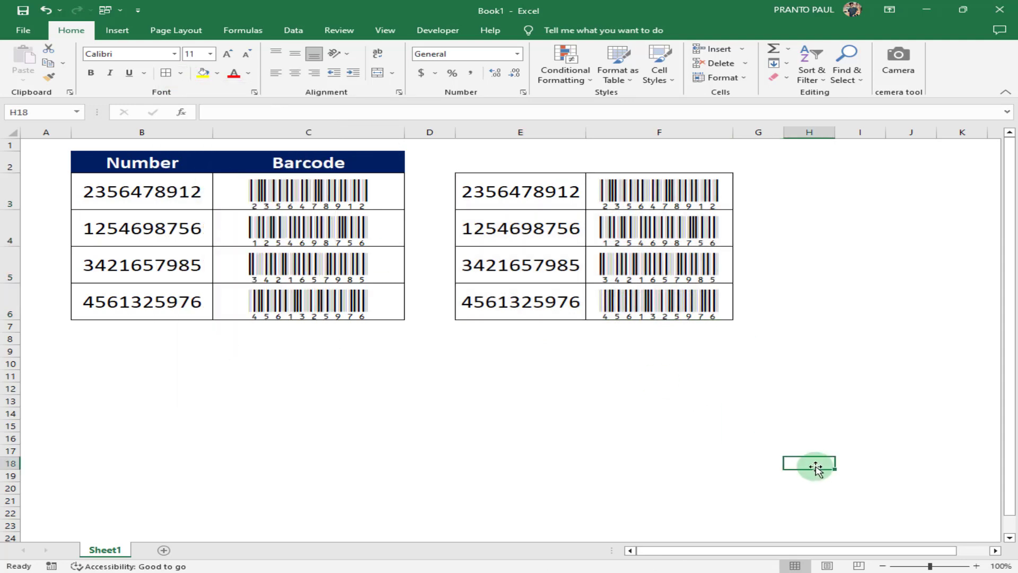